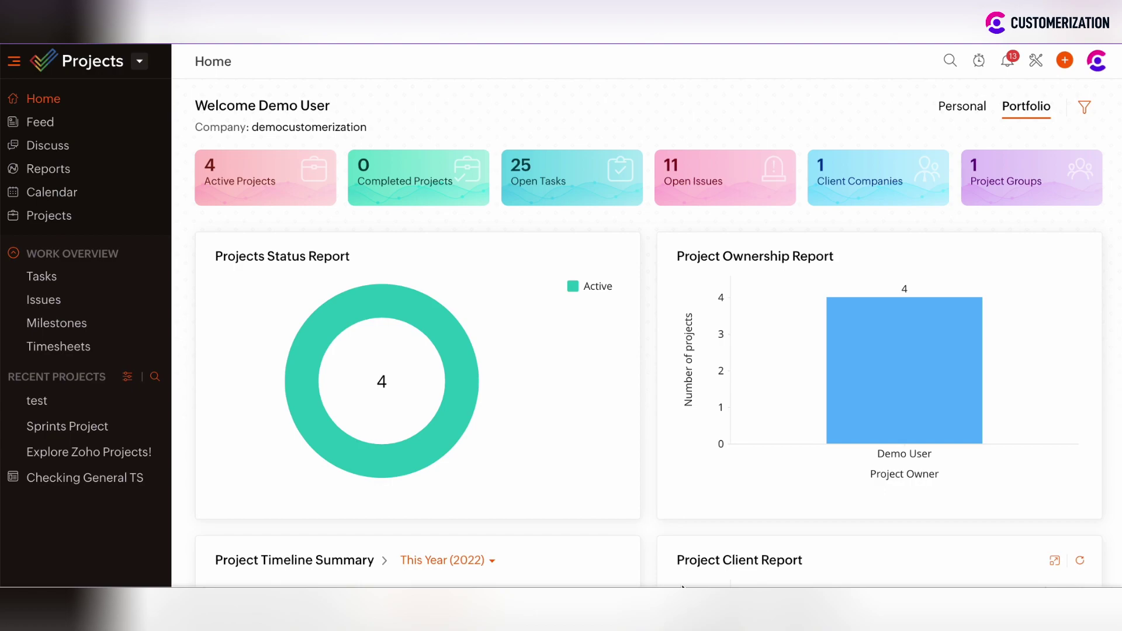
# Go to Setup > Task Automation > Email Templates and start a new email template
pyautogui.click(1036, 62)
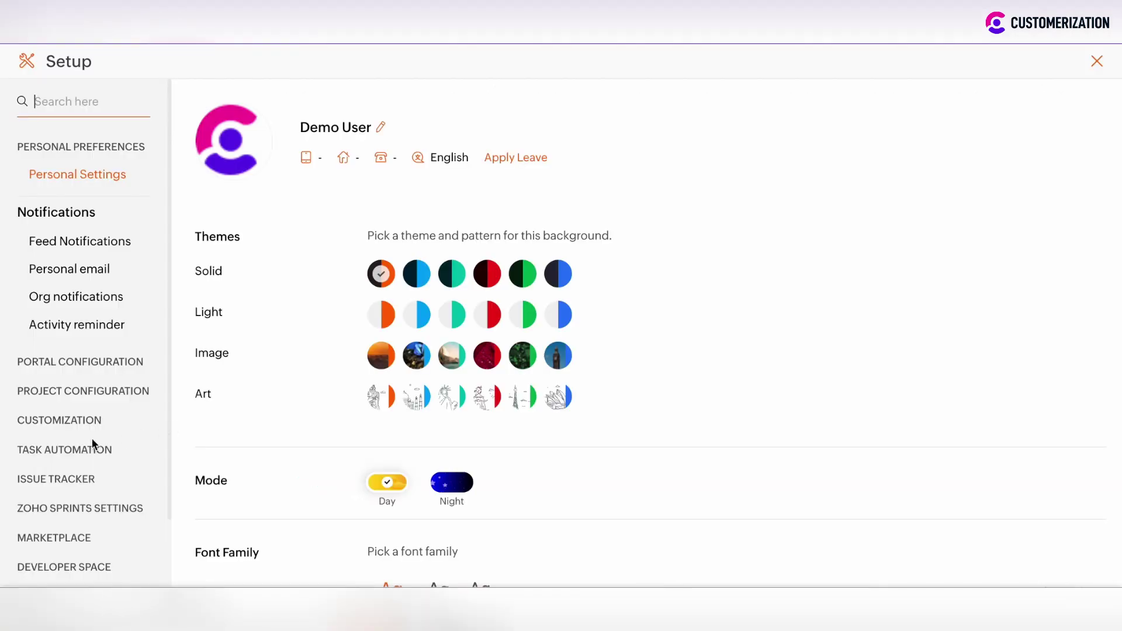
pyautogui.click(53, 451)
pyautogui.click(72, 351)
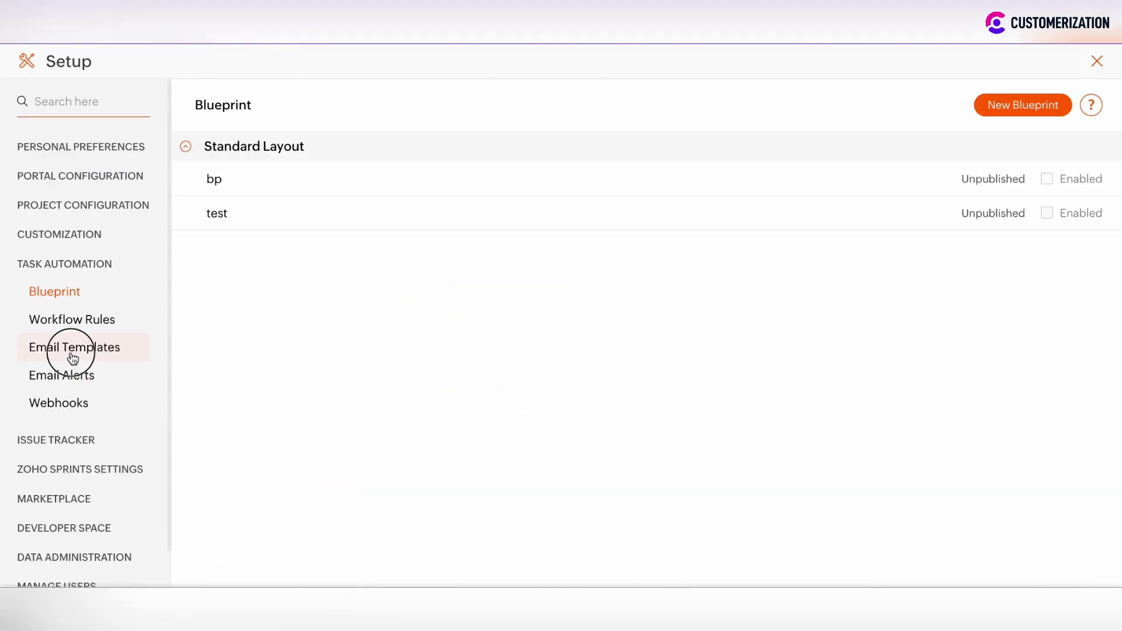
pyautogui.click(995, 107)
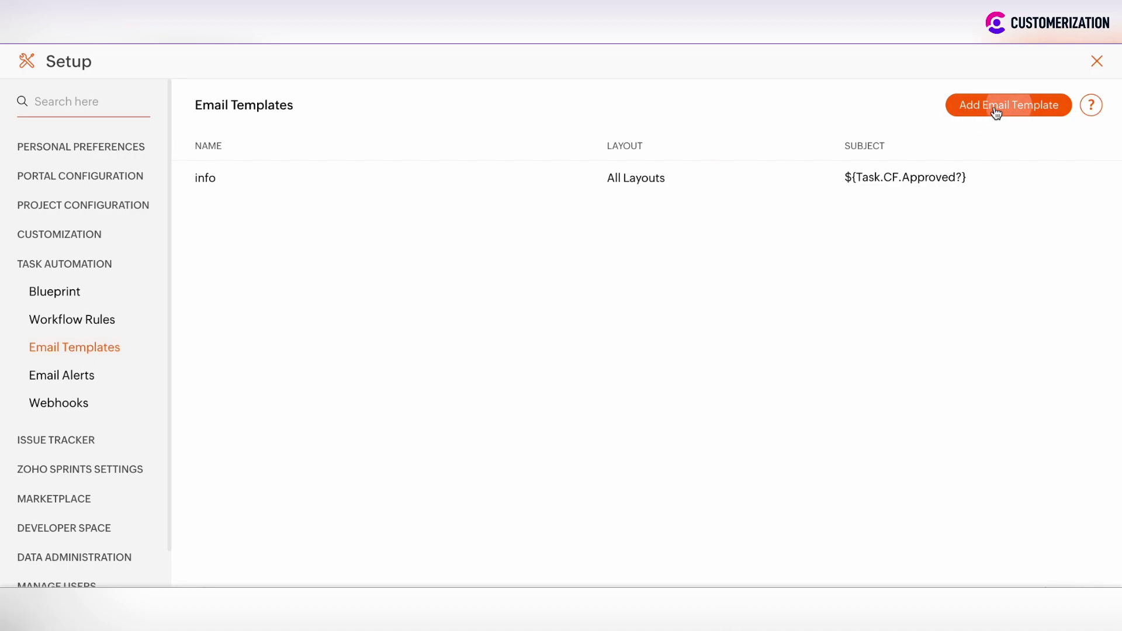
# Name the template 'Overdue task' with subject 'Overdue task ${Task.TaskName}'
pyautogui.click(271, 170)
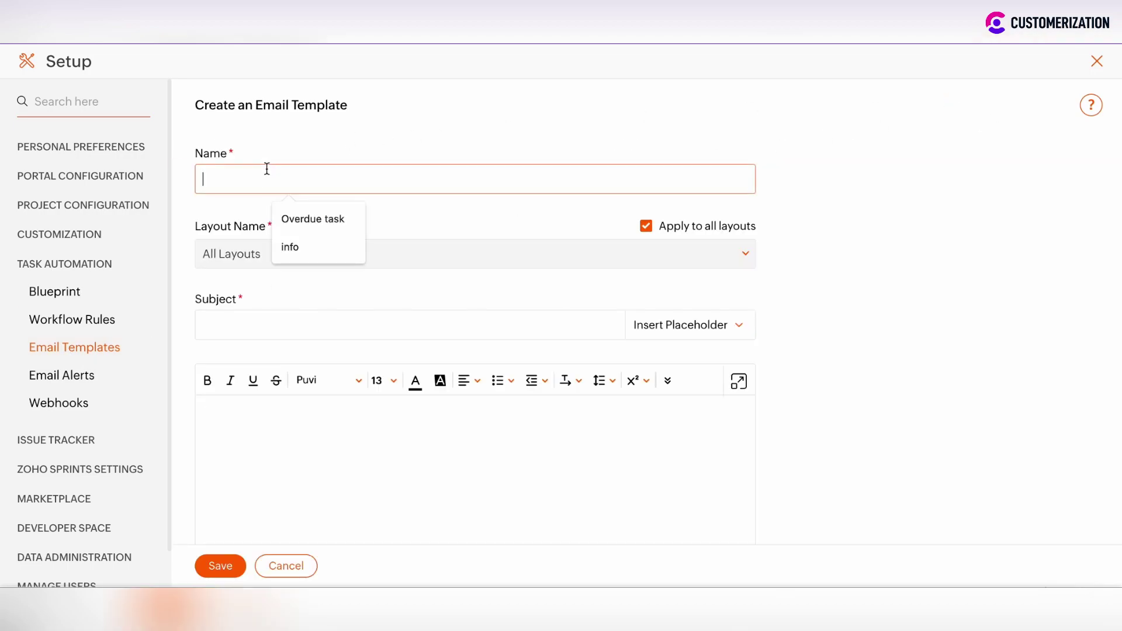
pyautogui.click(314, 216)
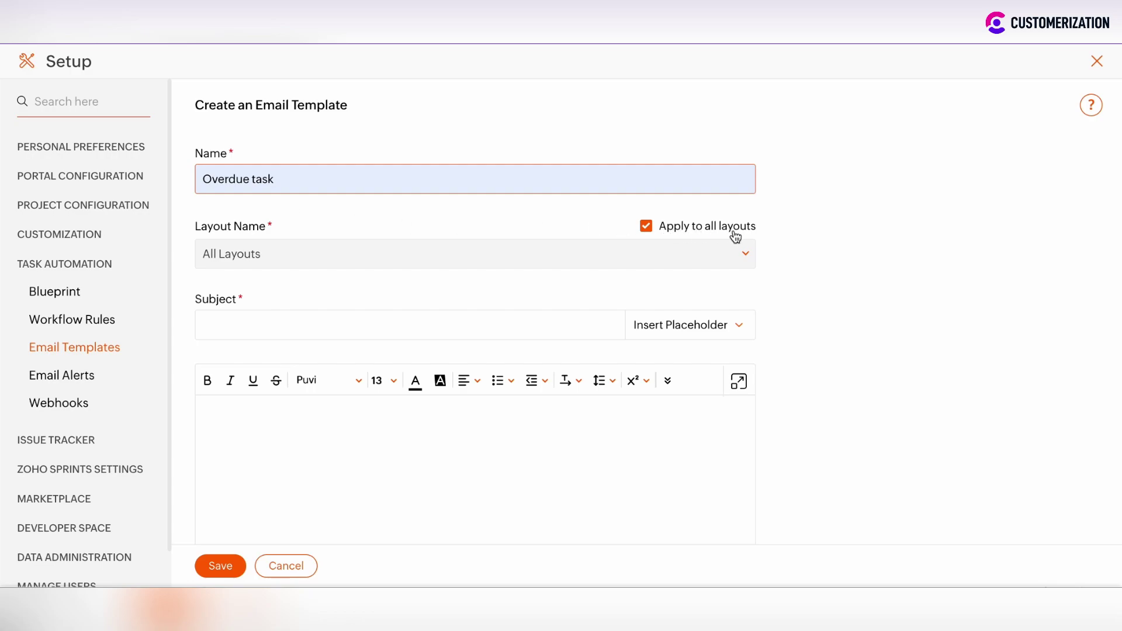
pyautogui.click(320, 327)
pyautogui.click(326, 366)
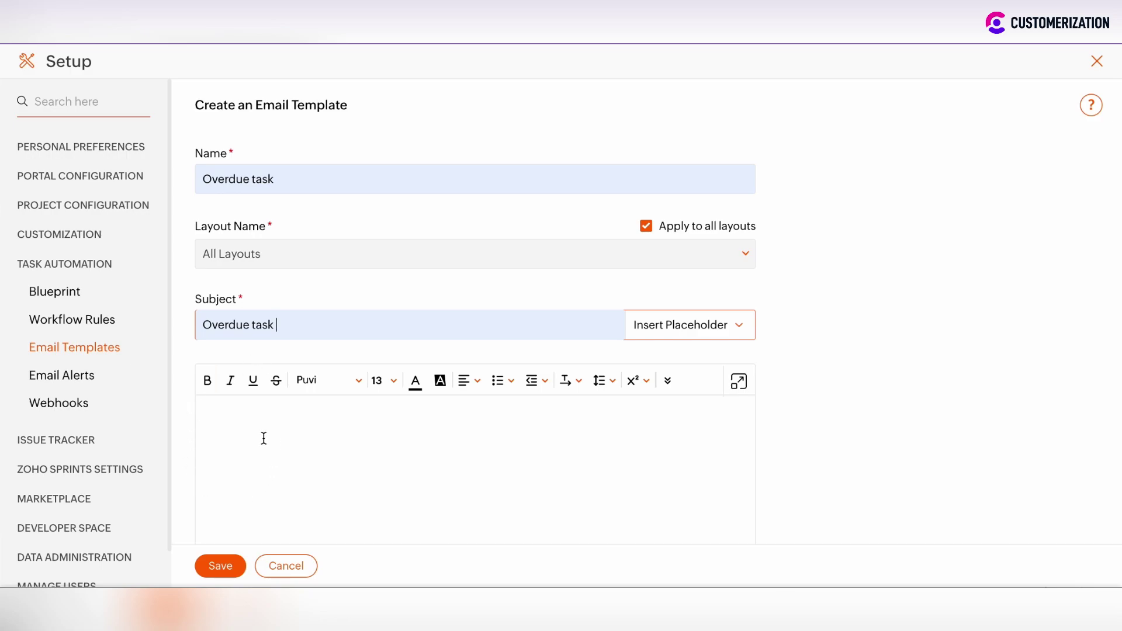
pyautogui.click(665, 328)
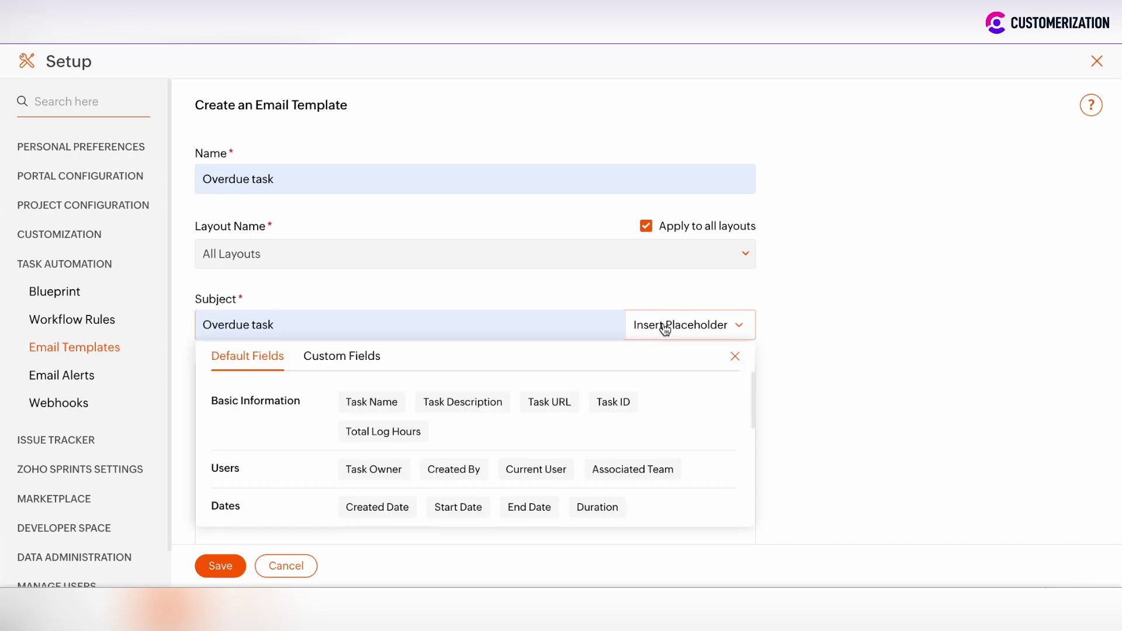
pyautogui.click(377, 408)
# Paste the overdue notice into the body and greet the recipient with the Task Owner placeholder
pyautogui.click(324, 420)
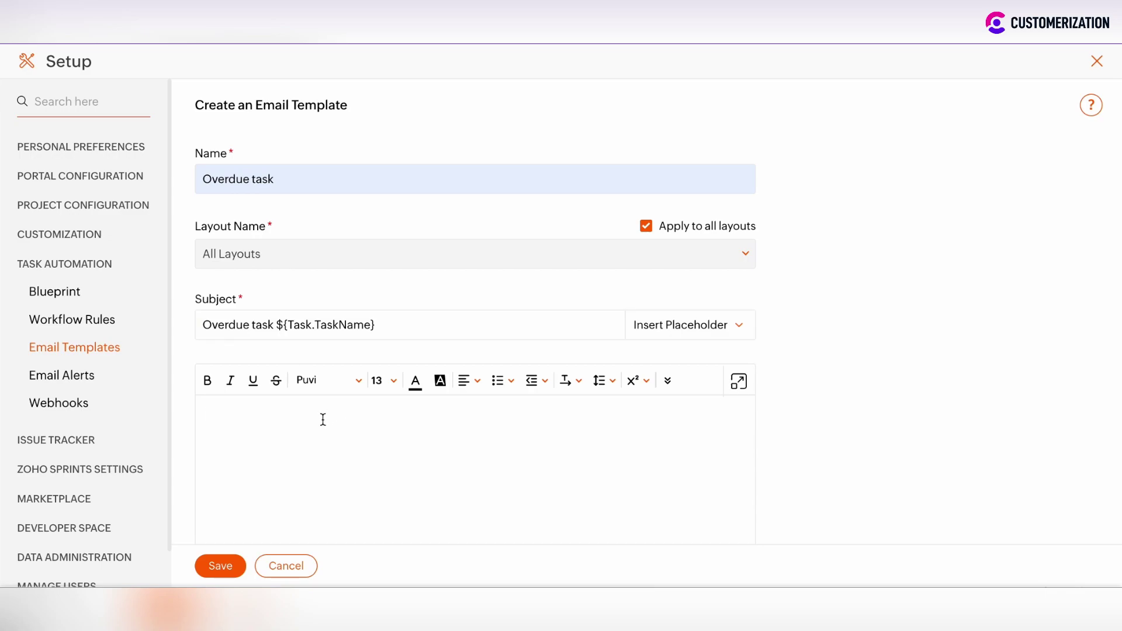
pyautogui.write('Hi  Your task is overdue. There is the information on the task:')
pyautogui.click(250, 451)
pyautogui.press('BackSpace')
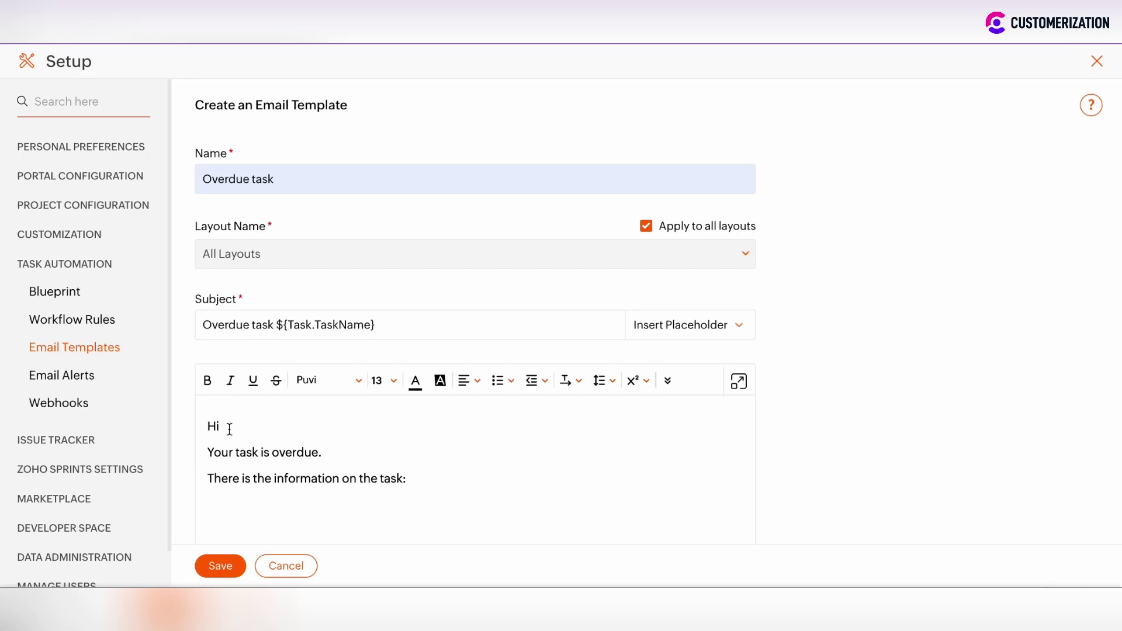
pyautogui.click(668, 380)
pyautogui.click(606, 408)
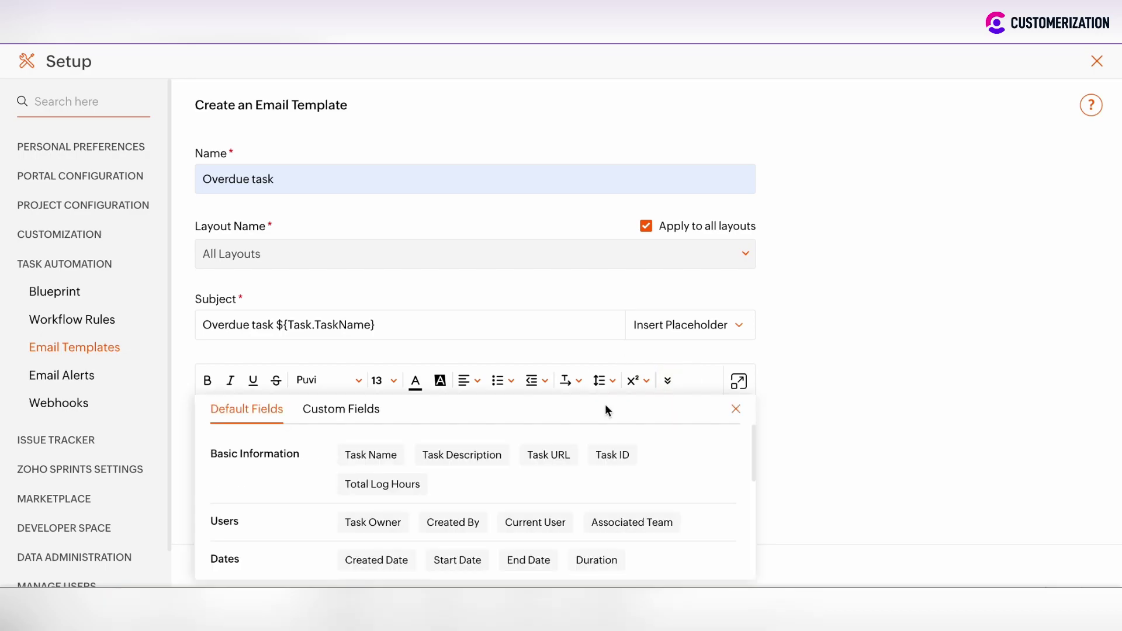
pyautogui.click(374, 522)
pyautogui.write(',')
pyautogui.press('Return')
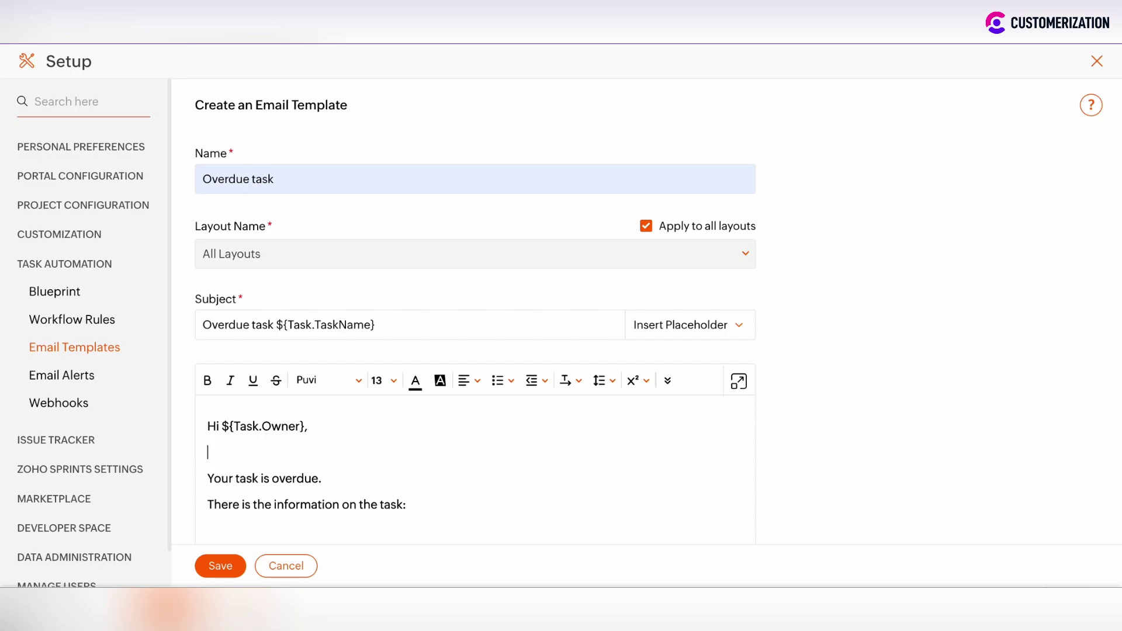
pyautogui.press('Return')
# Add Task Name, Task Description and Task URL placeholders to the body and save the template
pyautogui.scroll(-2, 452, 512)
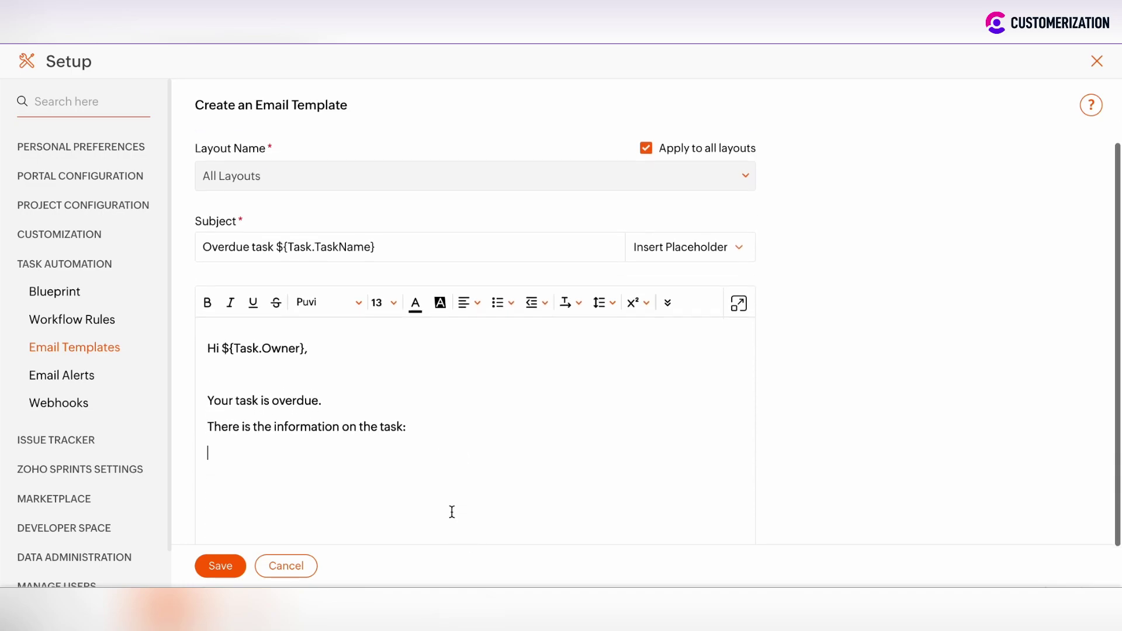
pyautogui.click(668, 302)
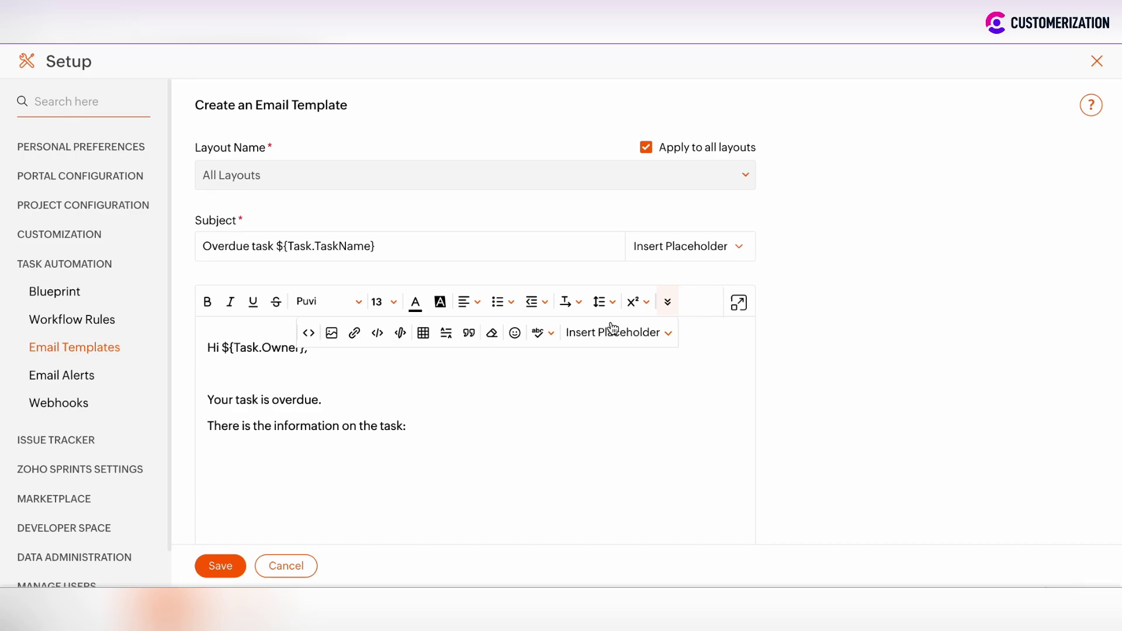
pyautogui.click(611, 338)
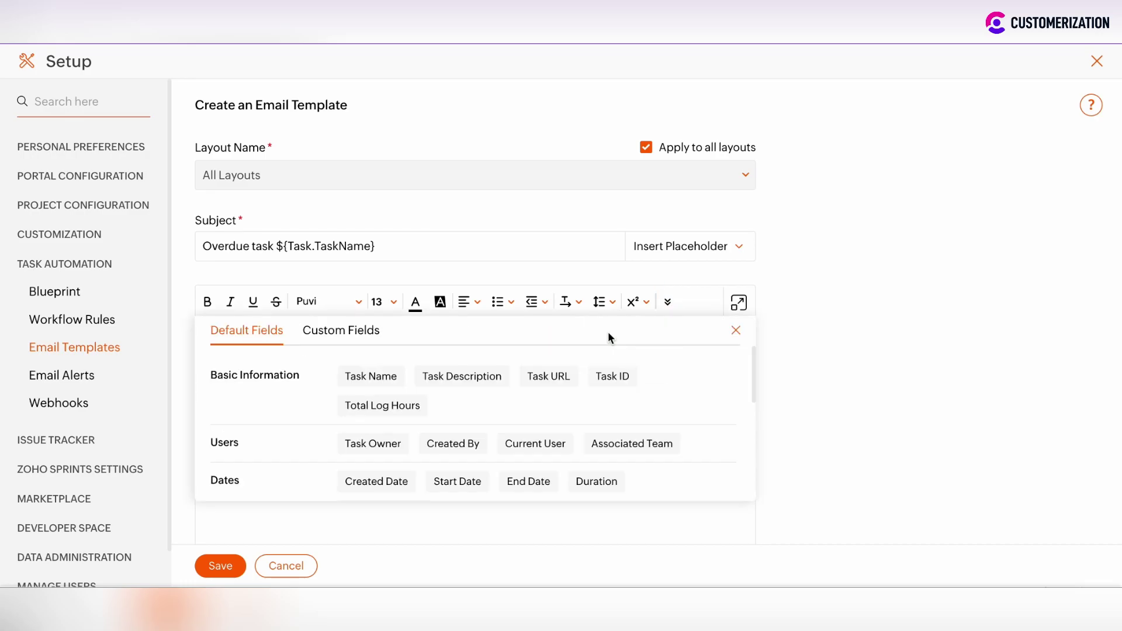
pyautogui.click(379, 382)
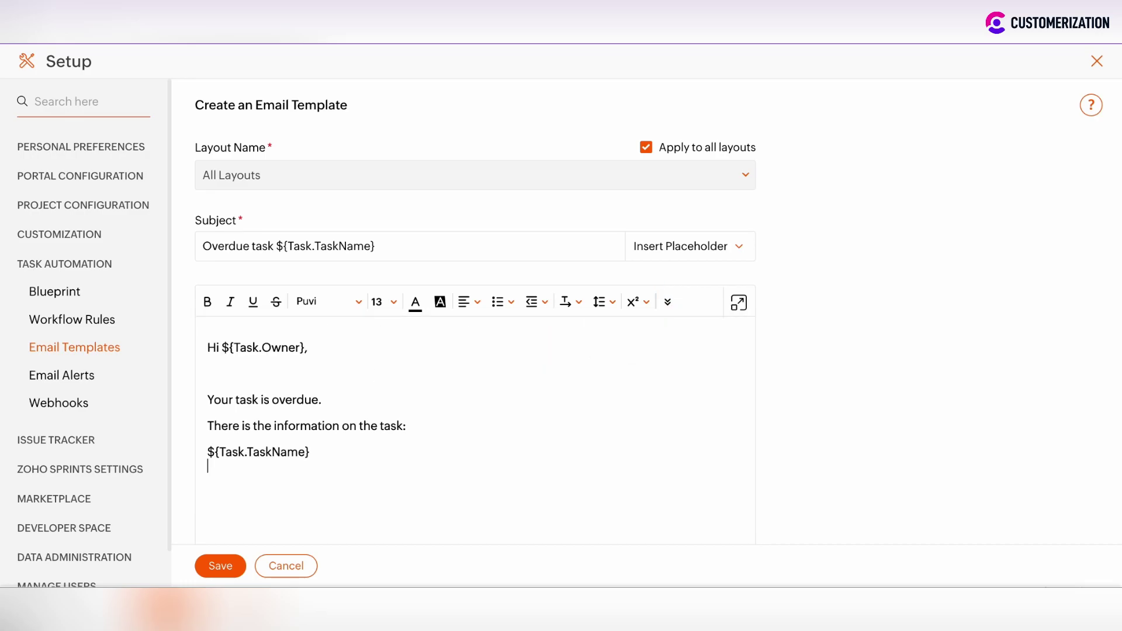
pyautogui.click(667, 303)
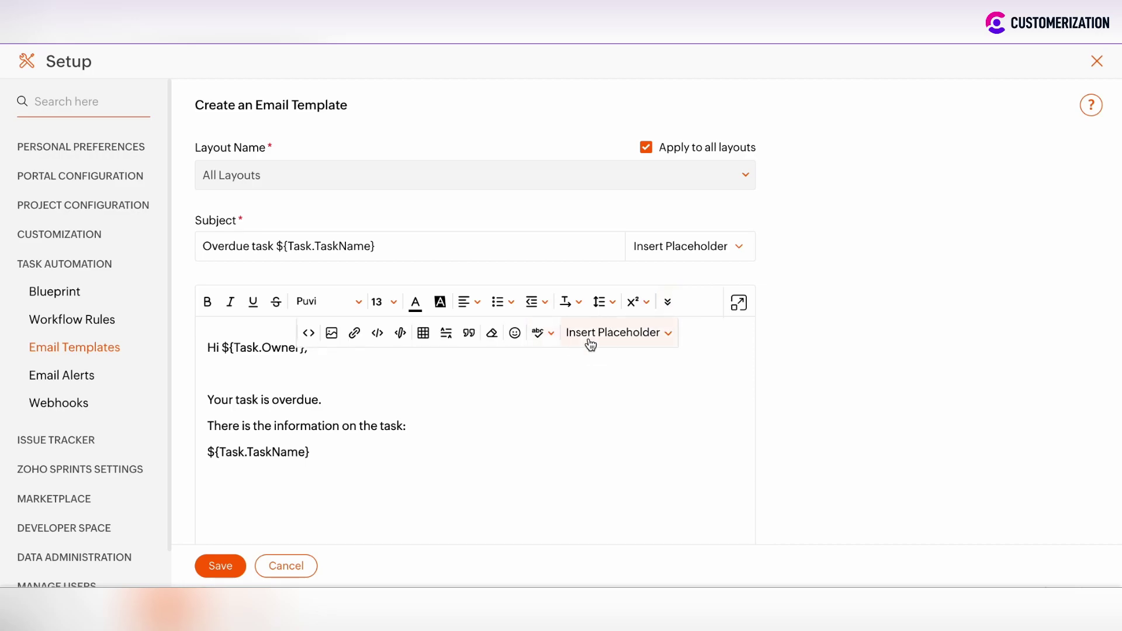
pyautogui.click(588, 340)
pyautogui.click(458, 376)
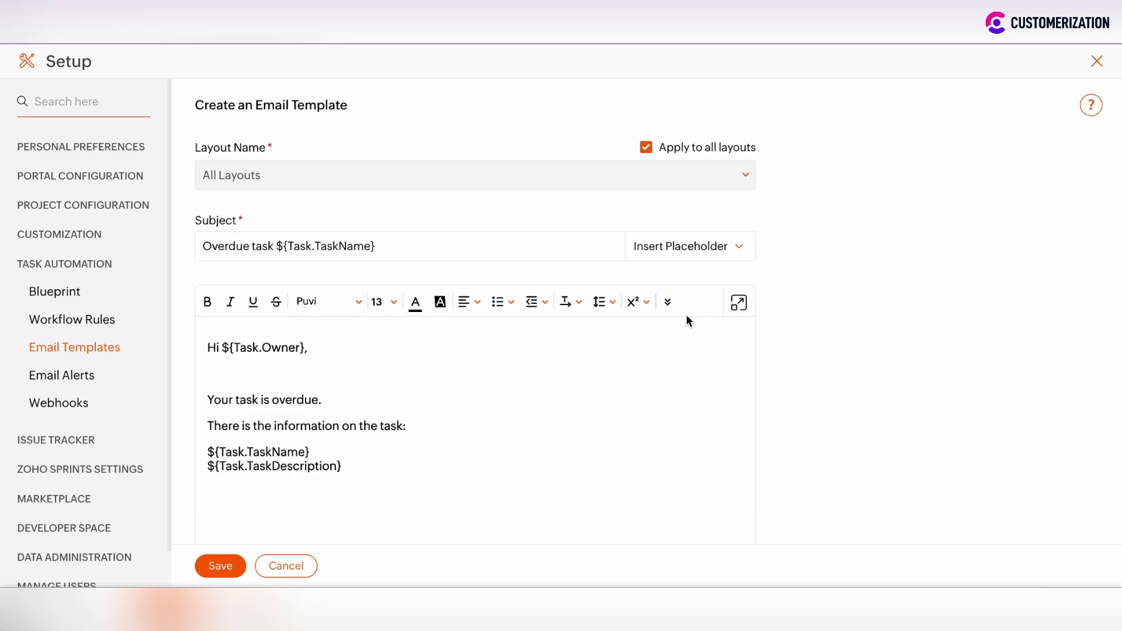
pyautogui.click(667, 303)
pyautogui.click(620, 331)
pyautogui.click(544, 376)
pyautogui.click(221, 567)
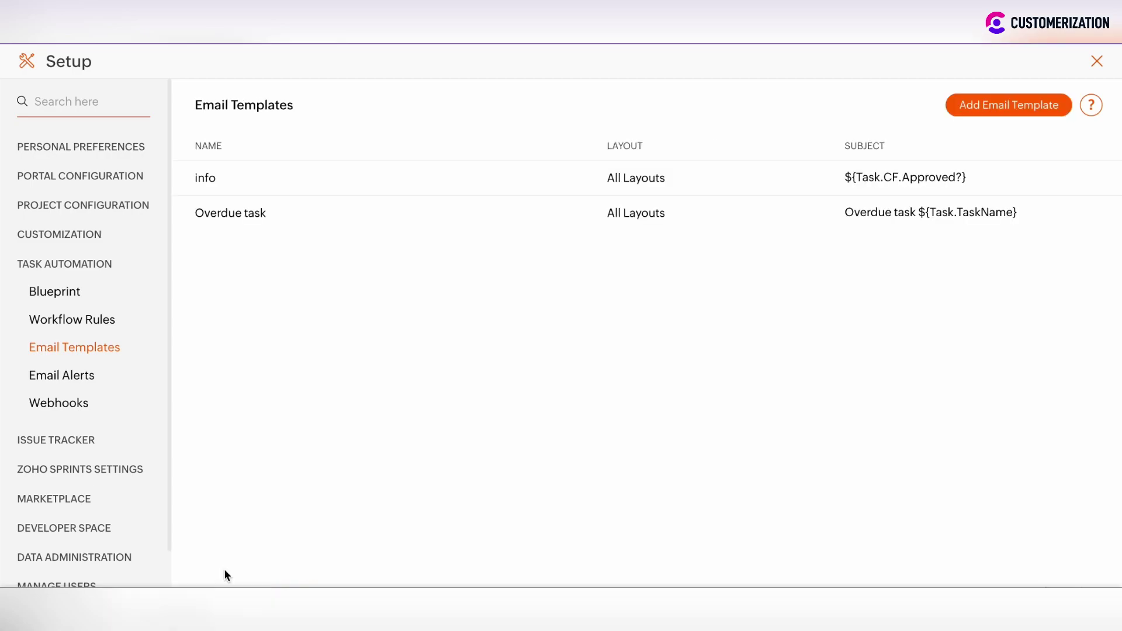
pyautogui.click(68, 42)
# Under Email Alerts, start a new alert named 'Overdue'
pyautogui.click(78, 386)
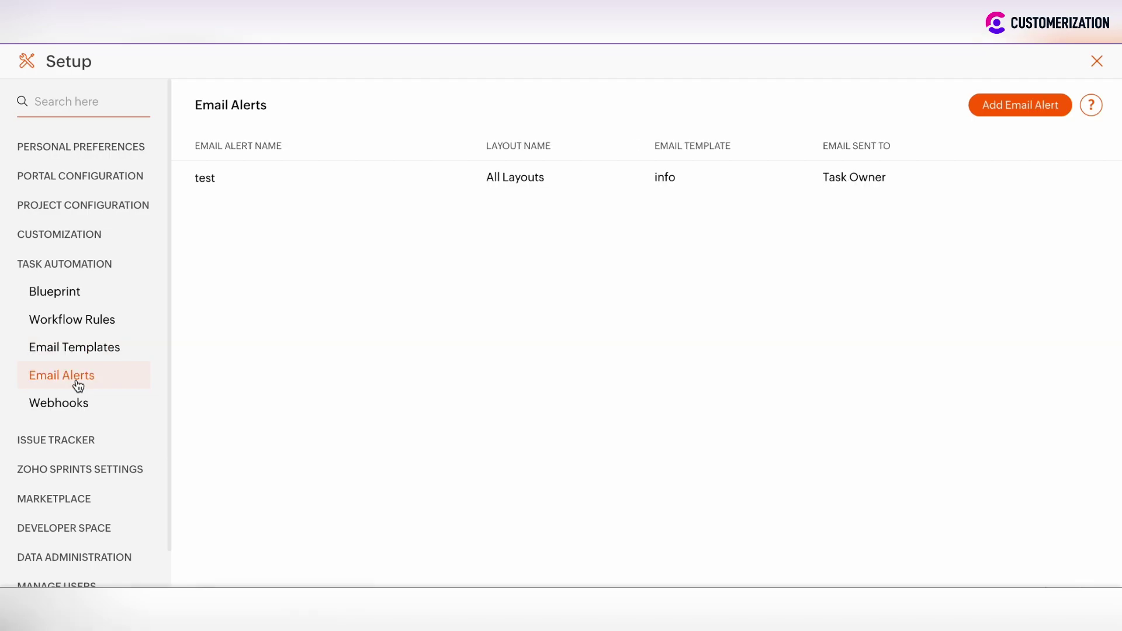
pyautogui.click(1016, 114)
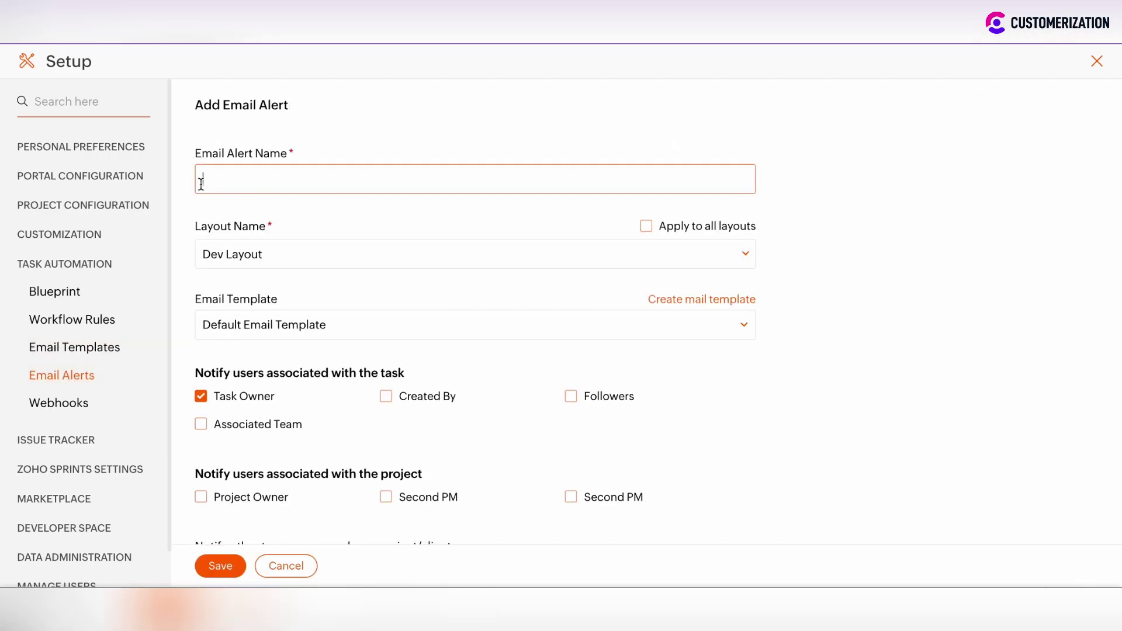
pyautogui.write('Overfue')
pyautogui.press('BackSpace')
pyautogui.press('BackSpace')
pyautogui.press('BackSpace')
pyautogui.write('due')
# Apply the alert to all layouts and use the 'Overdue task' email template
pyautogui.click(646, 228)
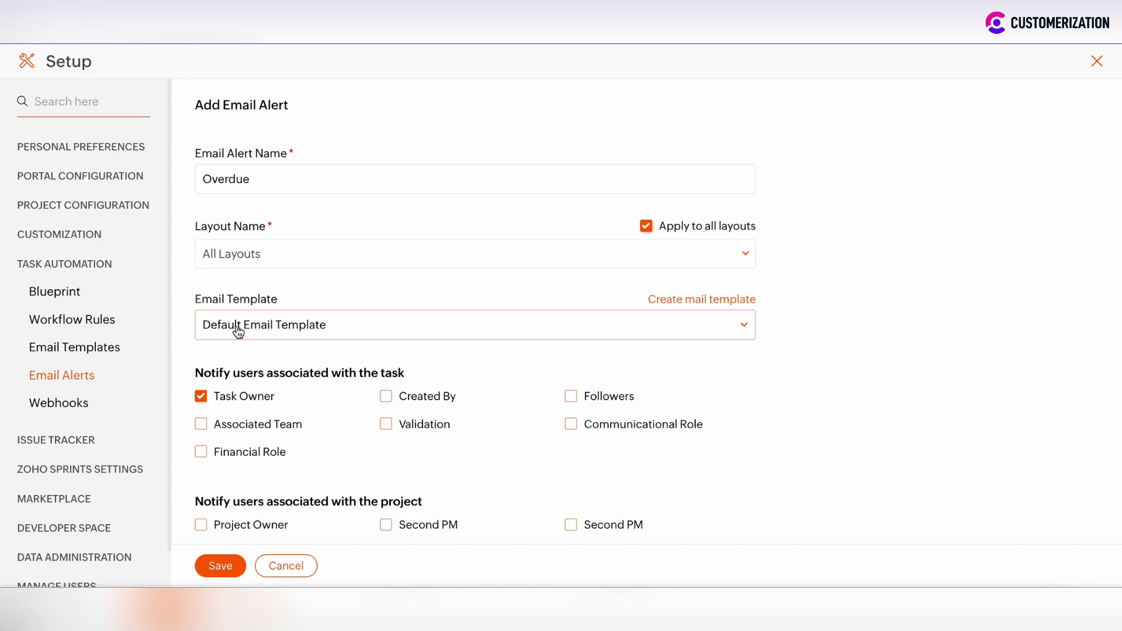
pyautogui.scroll(-2, 239, 331)
pyautogui.click(261, 244)
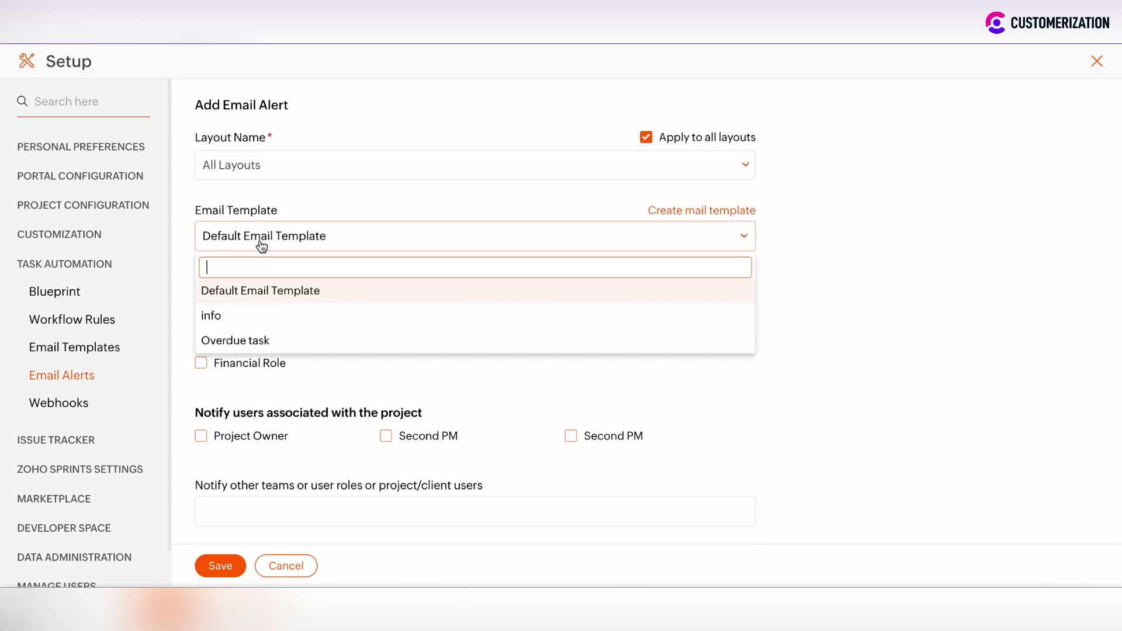
pyautogui.click(262, 345)
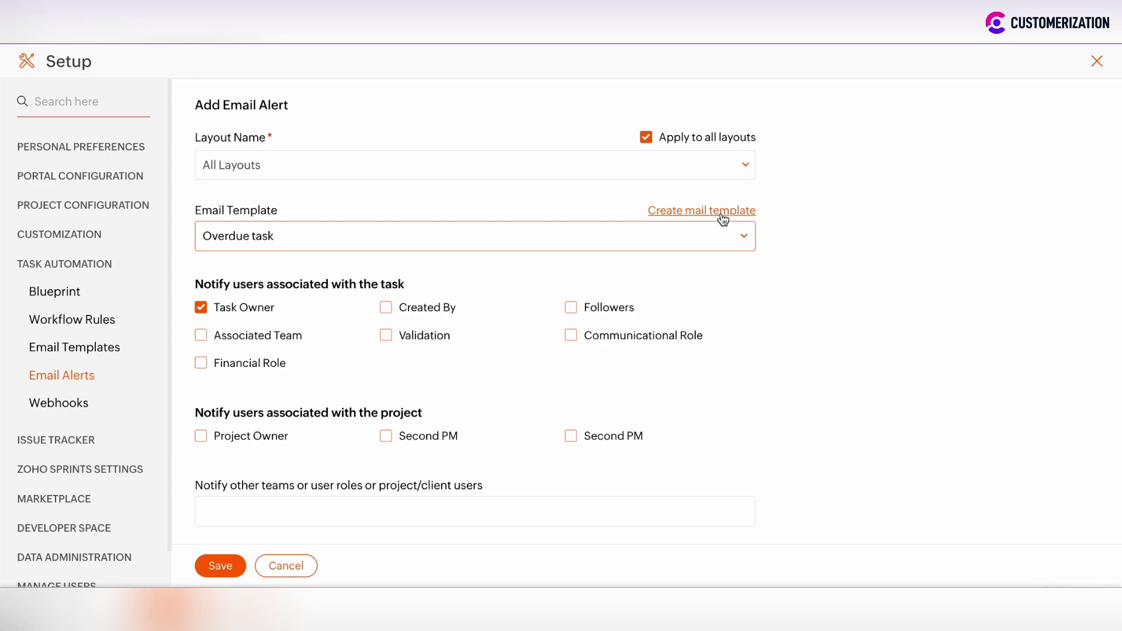
# Review the alert's notification fields and save the Overdue alert for the task owner
pyautogui.scroll(-2, 263, 327)
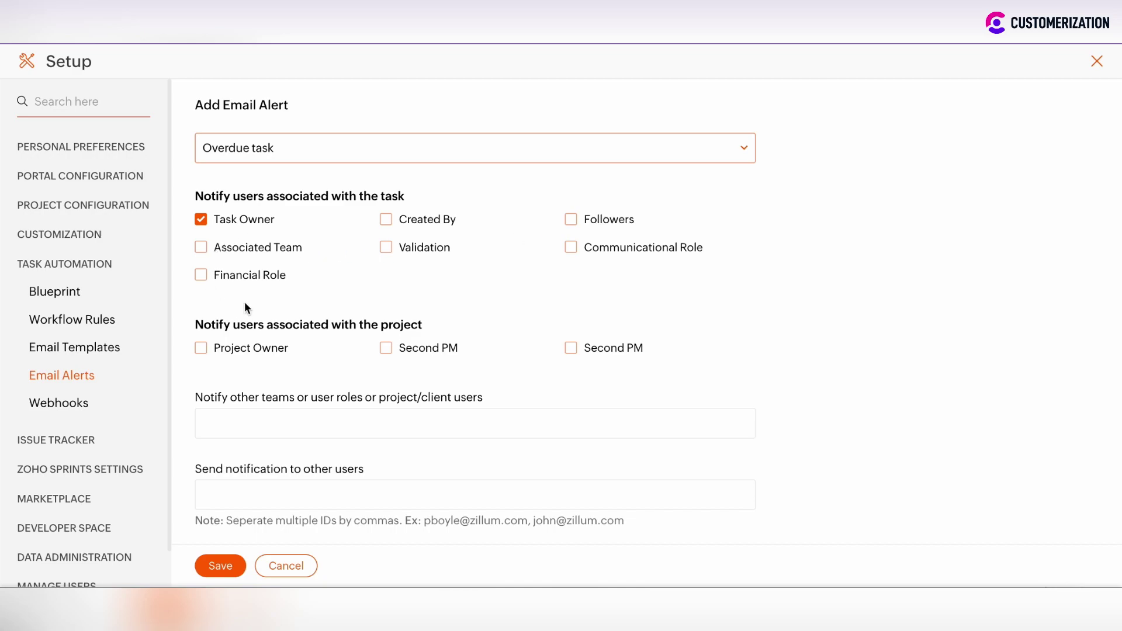
pyautogui.scroll(-1, 303, 300)
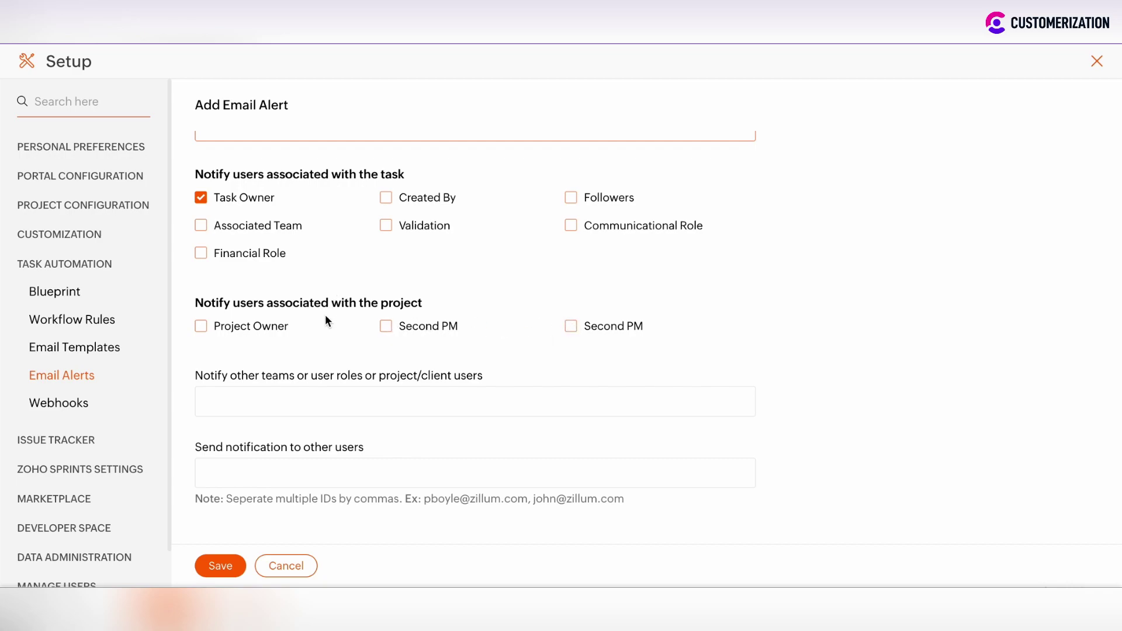
pyautogui.click(227, 468)
pyautogui.click(221, 475)
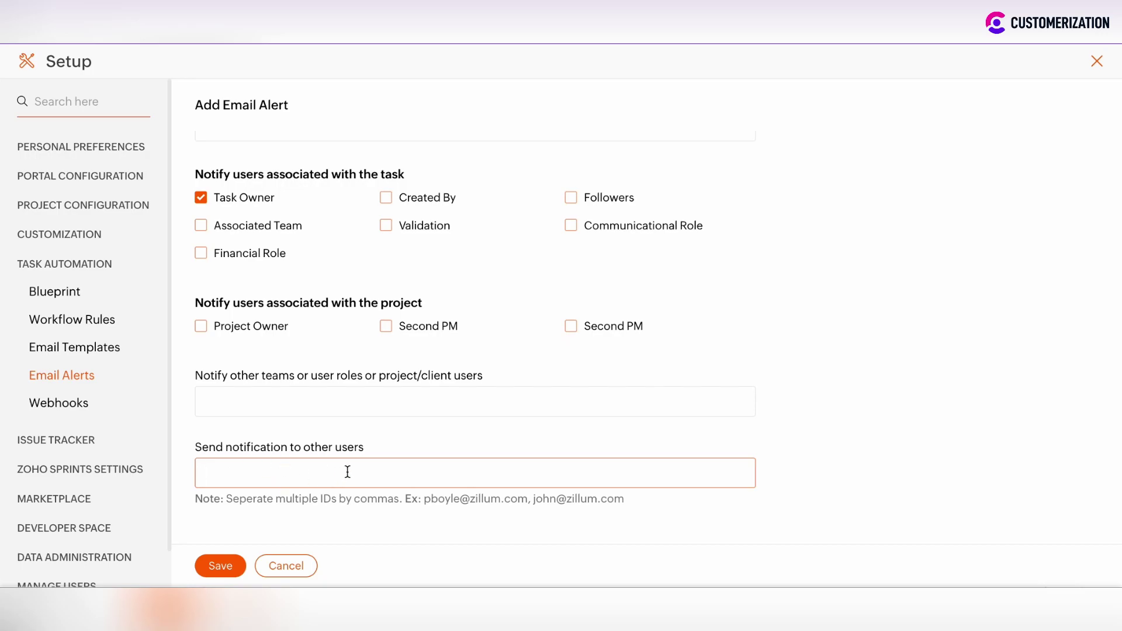
pyautogui.click(225, 567)
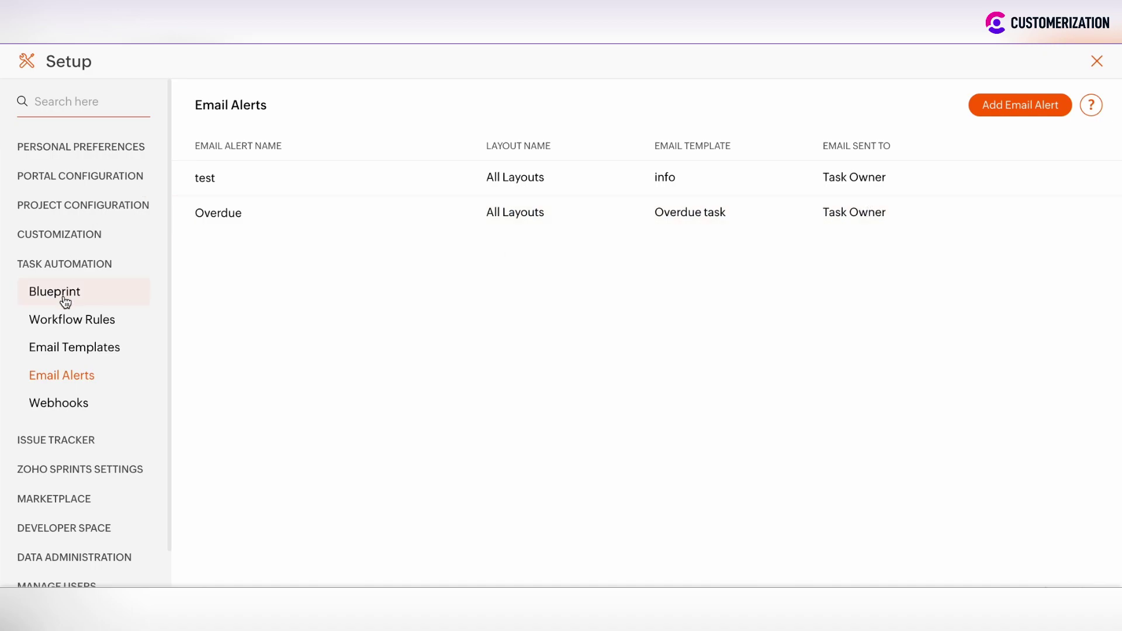
# Open the 'test' rule from the Workflow Rules list for editing
pyautogui.click(69, 323)
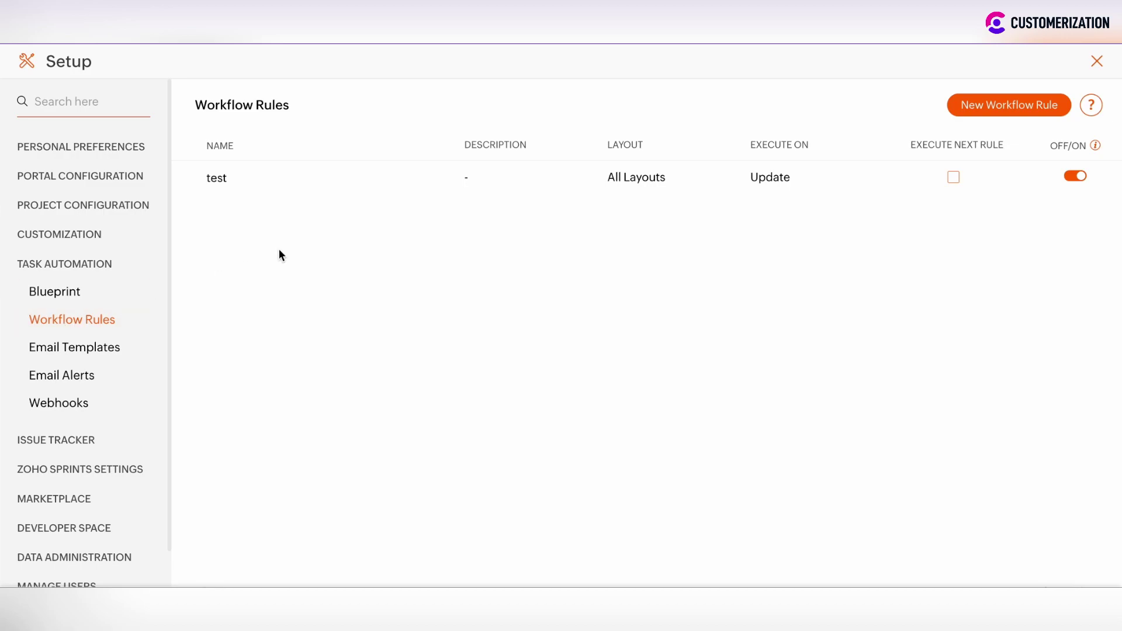
pyautogui.click(216, 178)
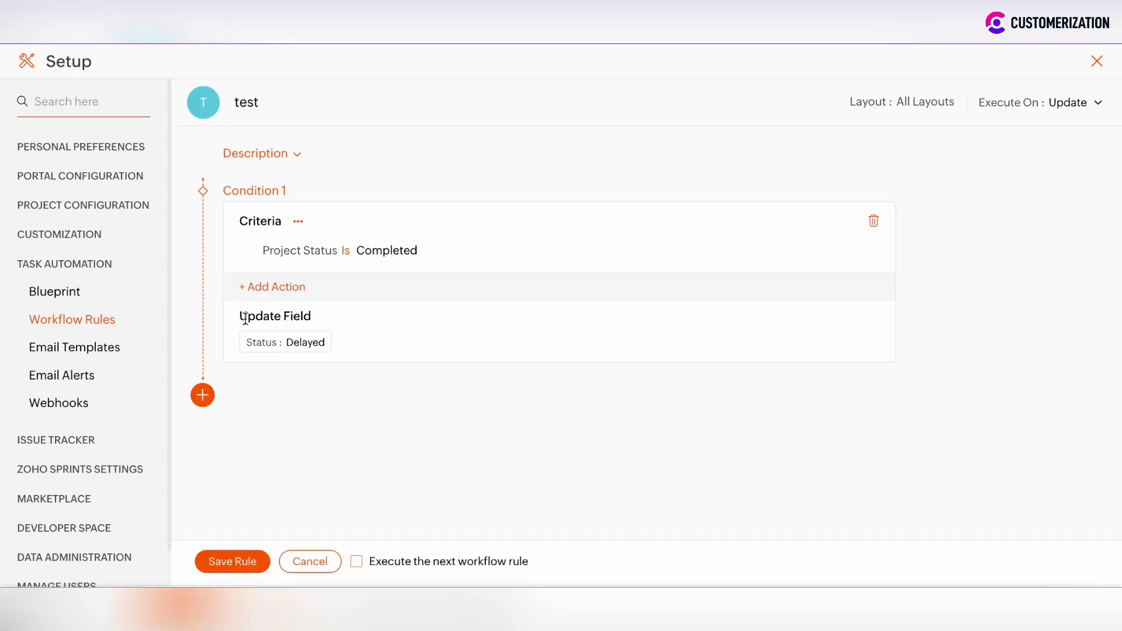
# Add an Associate Email Alert action with the Overdue alert to the test rule and save it
pyautogui.click(272, 289)
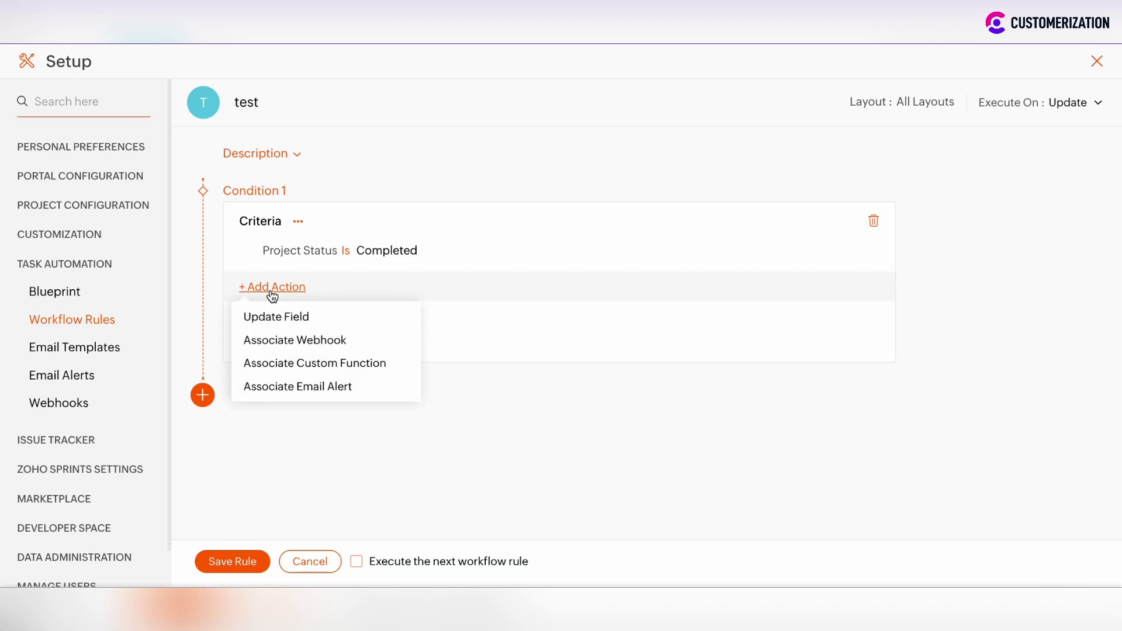
pyautogui.click(314, 395)
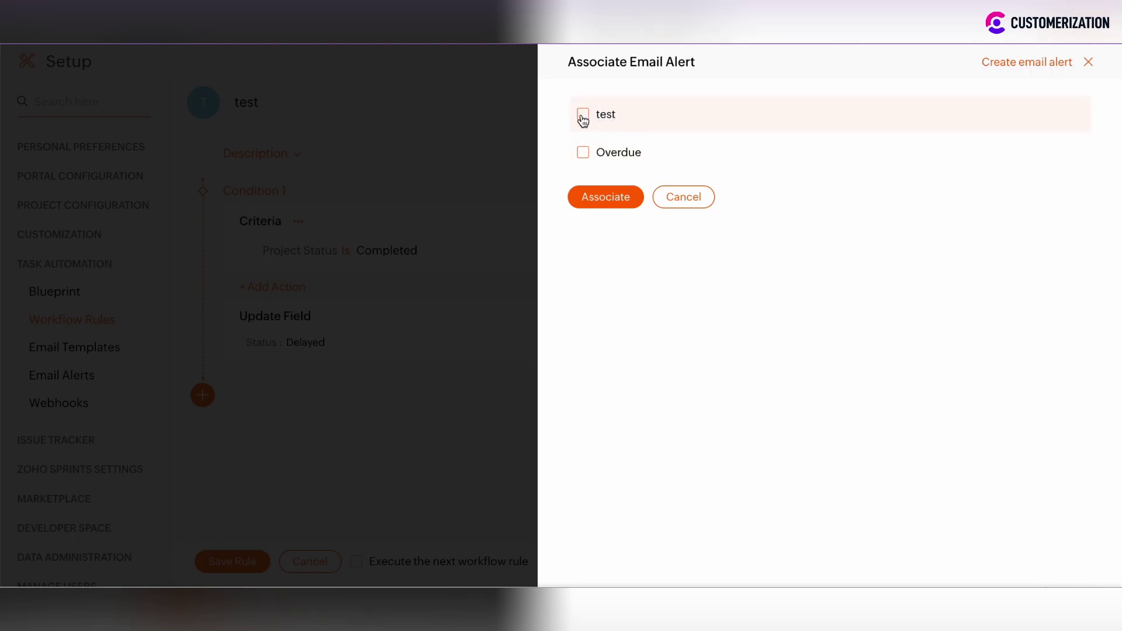
pyautogui.click(583, 153)
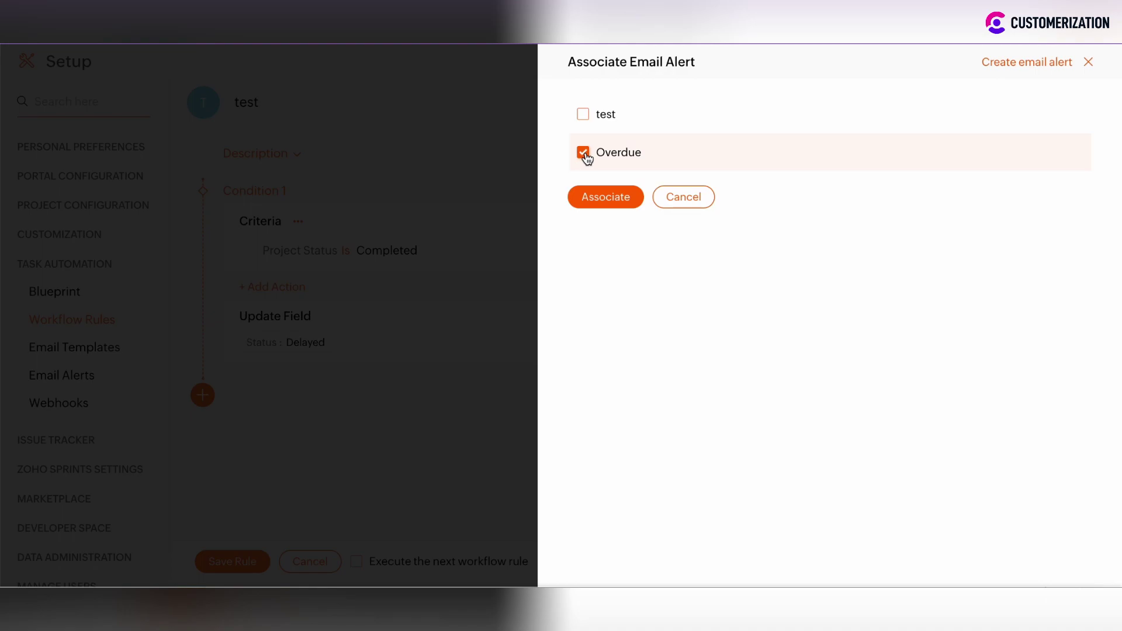
pyautogui.click(605, 197)
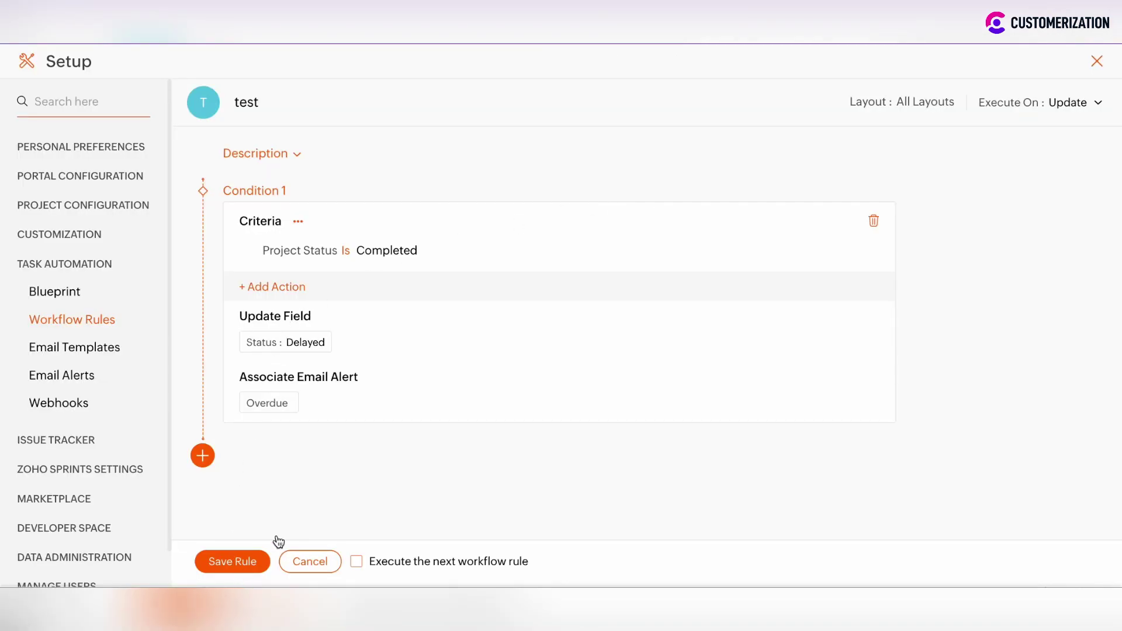
pyautogui.click(224, 566)
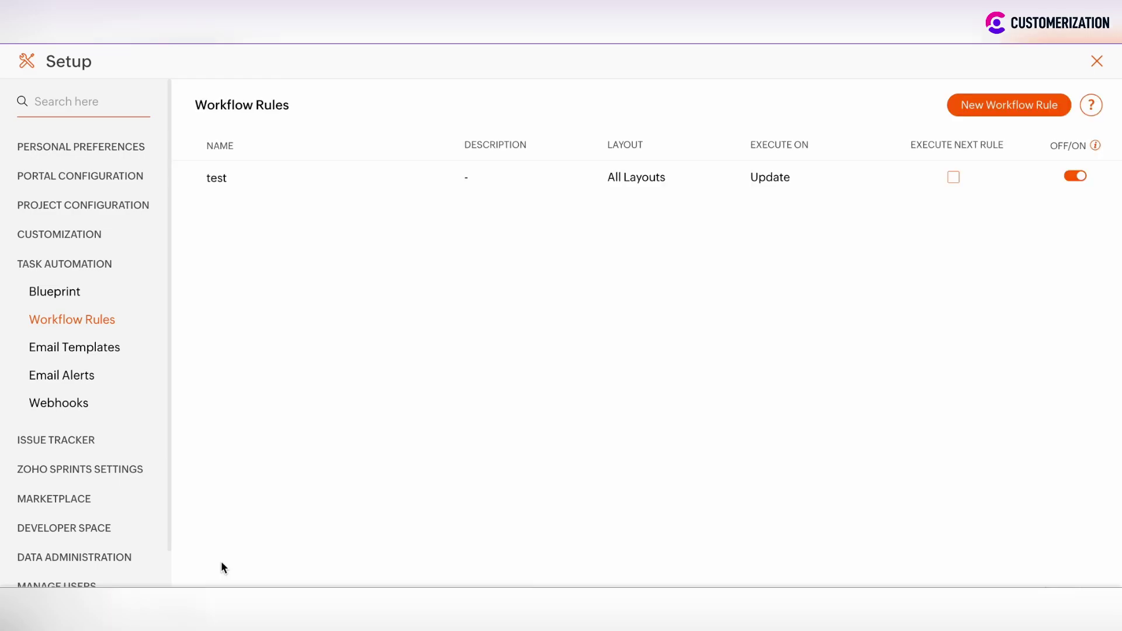
# Reopen the test rule to confirm the Overdue email alert action is present
pyautogui.click(221, 183)
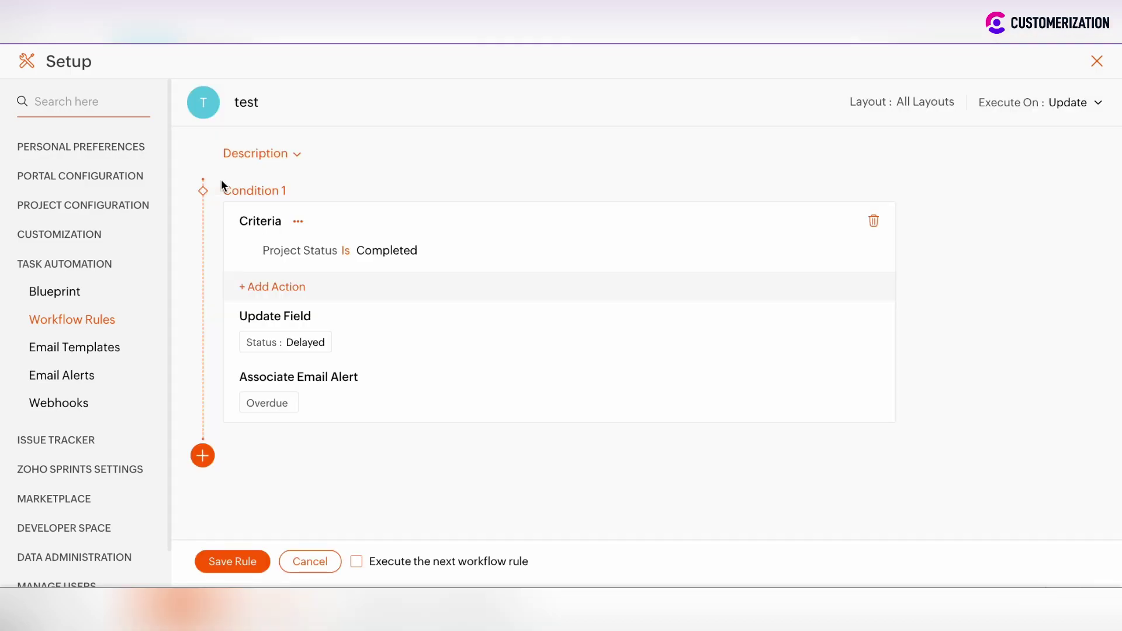